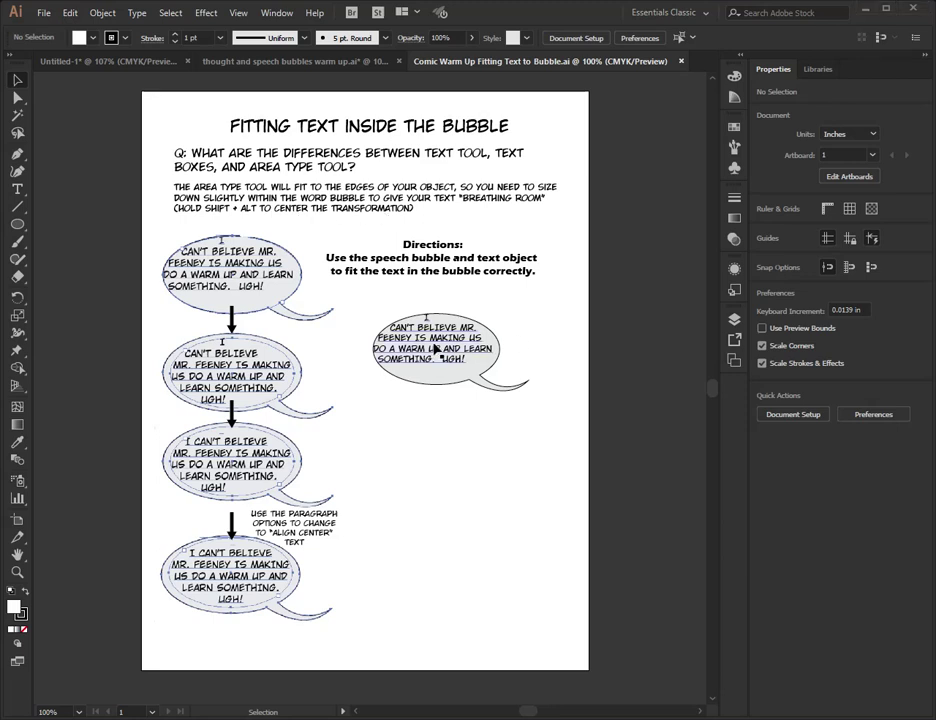
# Add a Lorem ipsum text frame below the grey bubble and Alt-drag a bubble copy lower.
pyautogui.click(17, 189)
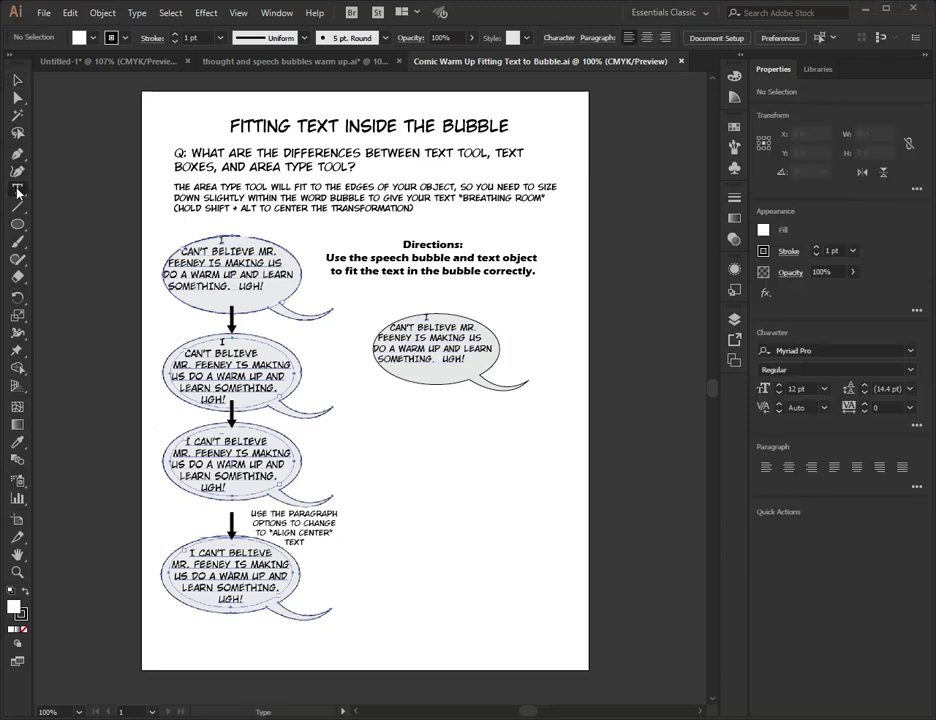
pyautogui.moveTo(372, 432); pyautogui.dragTo(514, 511)
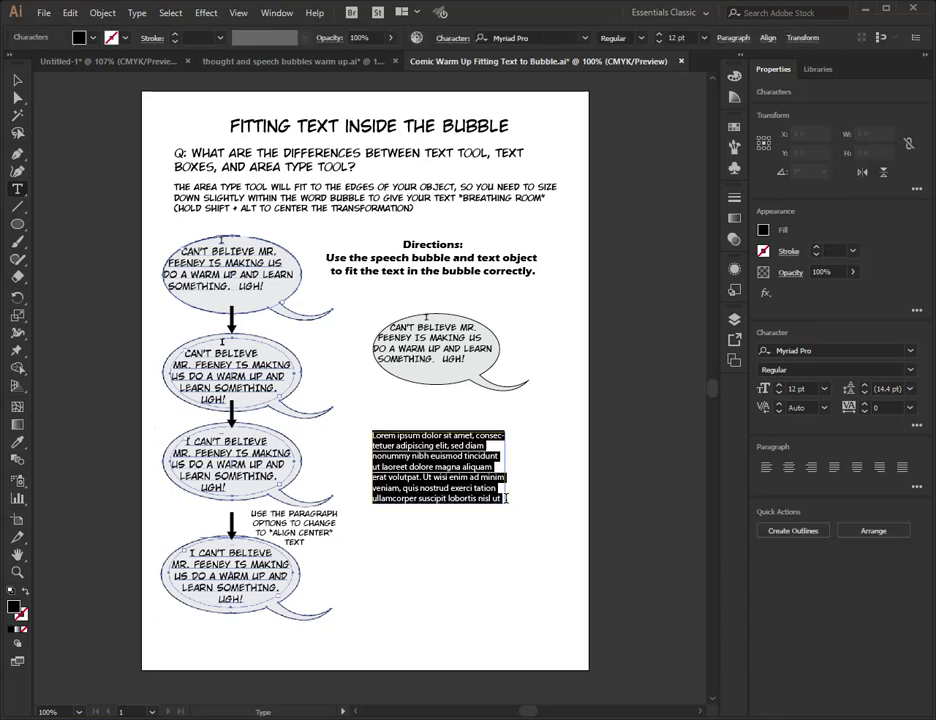
pyautogui.click(17, 81)
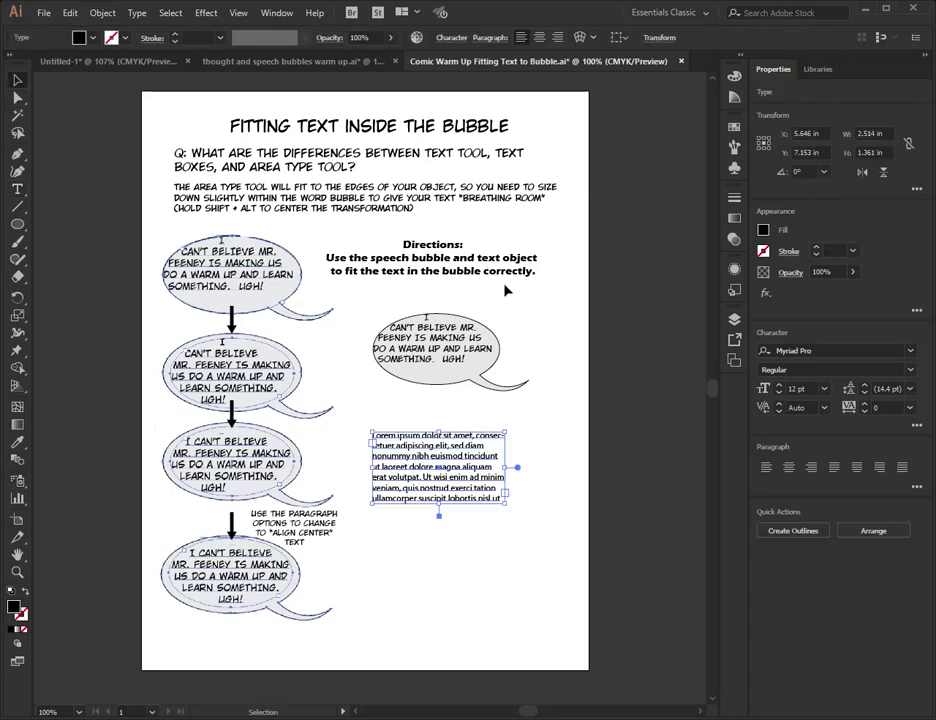
pyautogui.click(458, 318)
pyautogui.moveTo(460, 317); pyautogui.dragTo(491, 547)
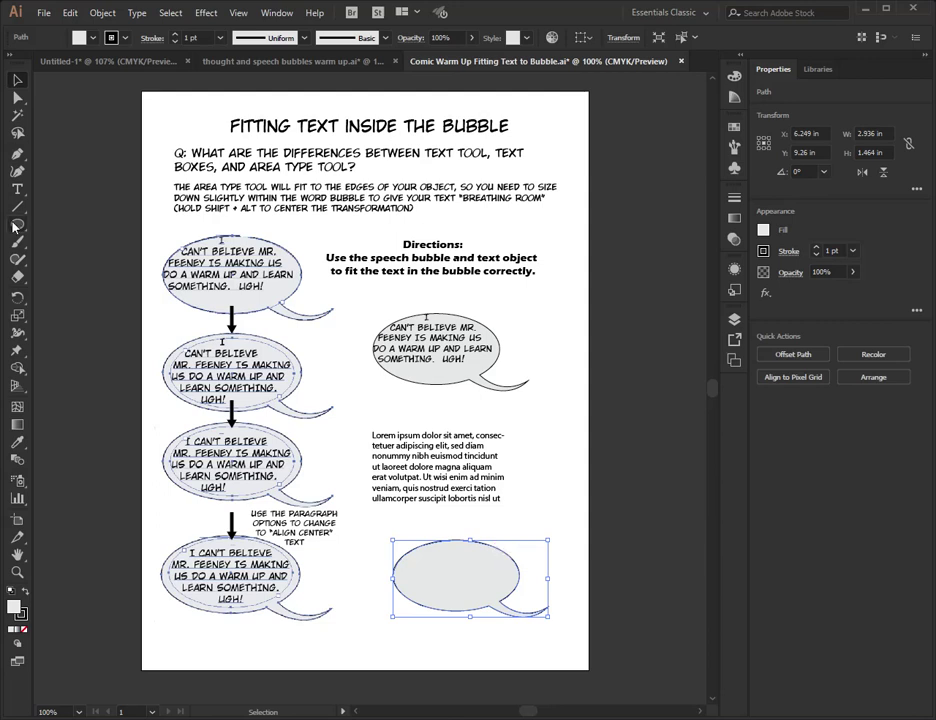
# Turn the empty bubble copy into area type filled with Lorem ipsum placeholder text.
pyautogui.moveTo(16, 226); pyautogui.dragTo(80, 259)
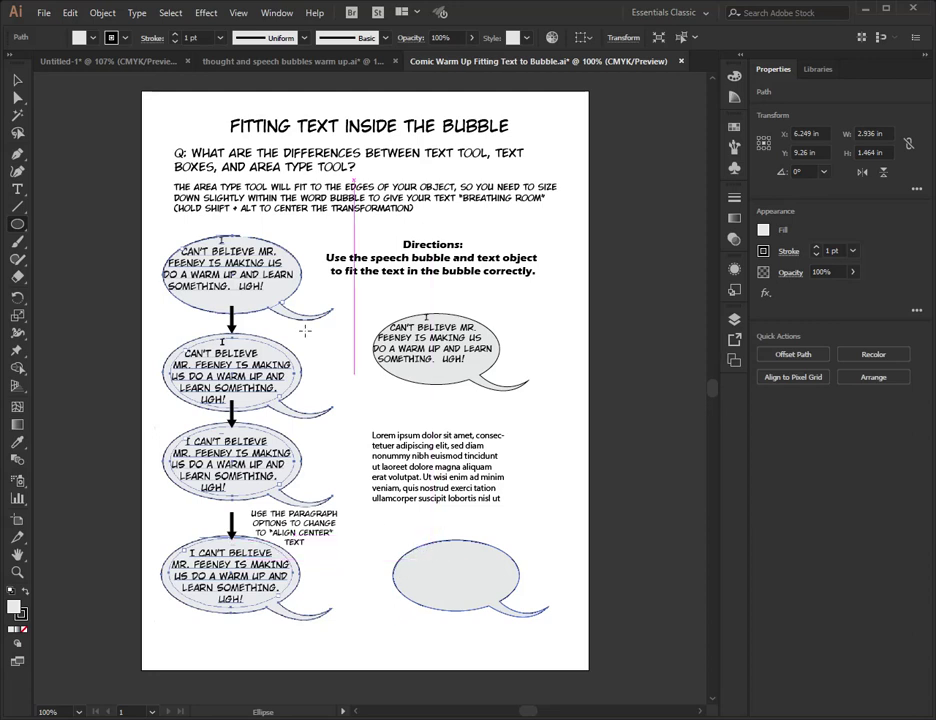
pyautogui.click(17, 188)
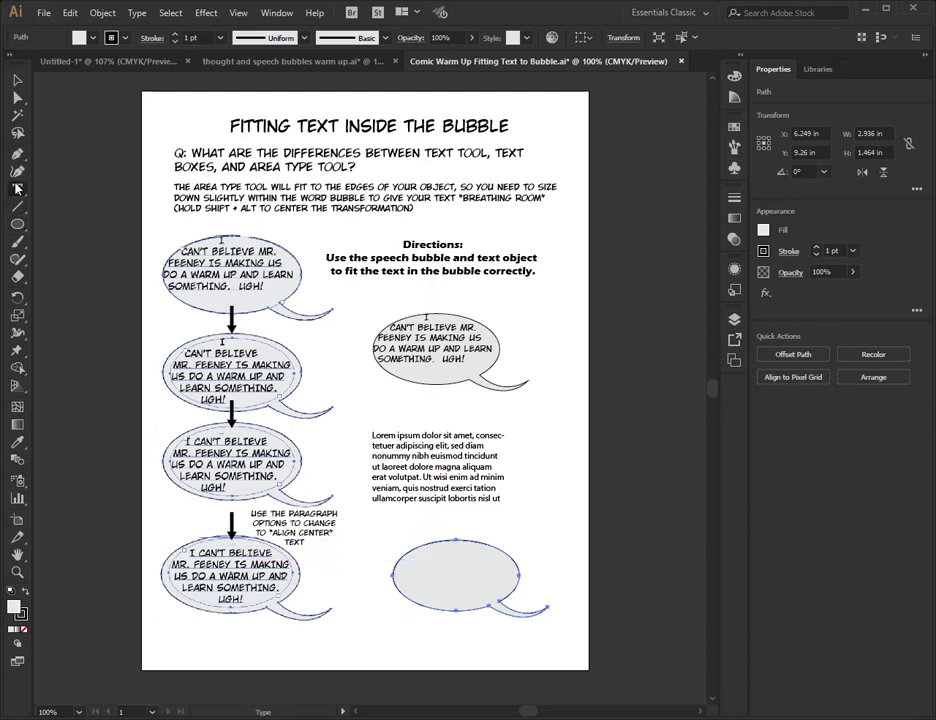
pyautogui.moveTo(17, 193); pyautogui.dragTo(71, 207)
pyautogui.click(420, 555)
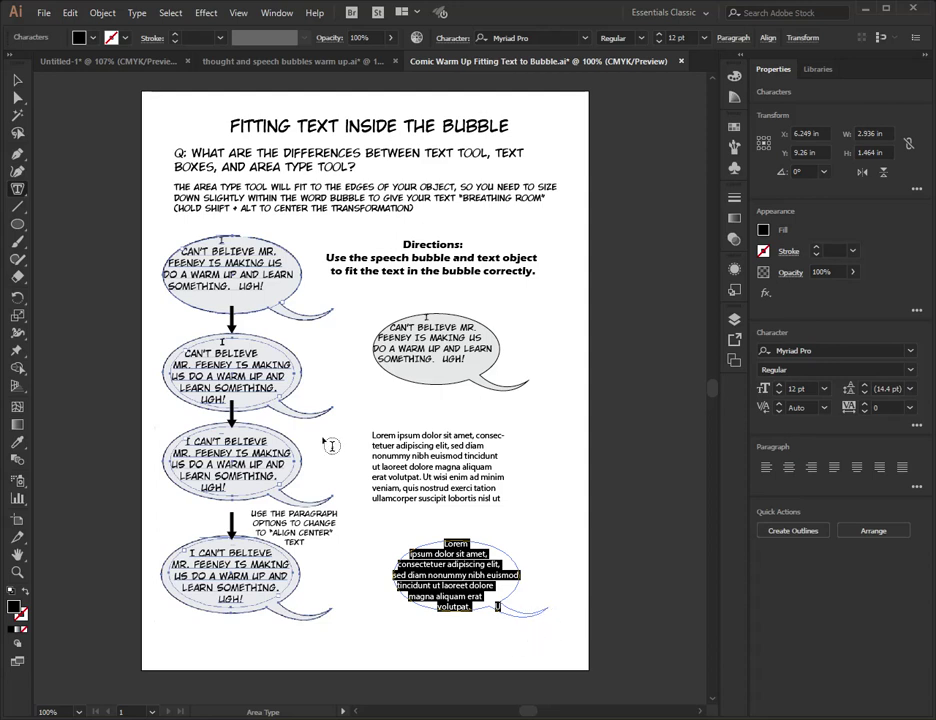
pyautogui.click(16, 79)
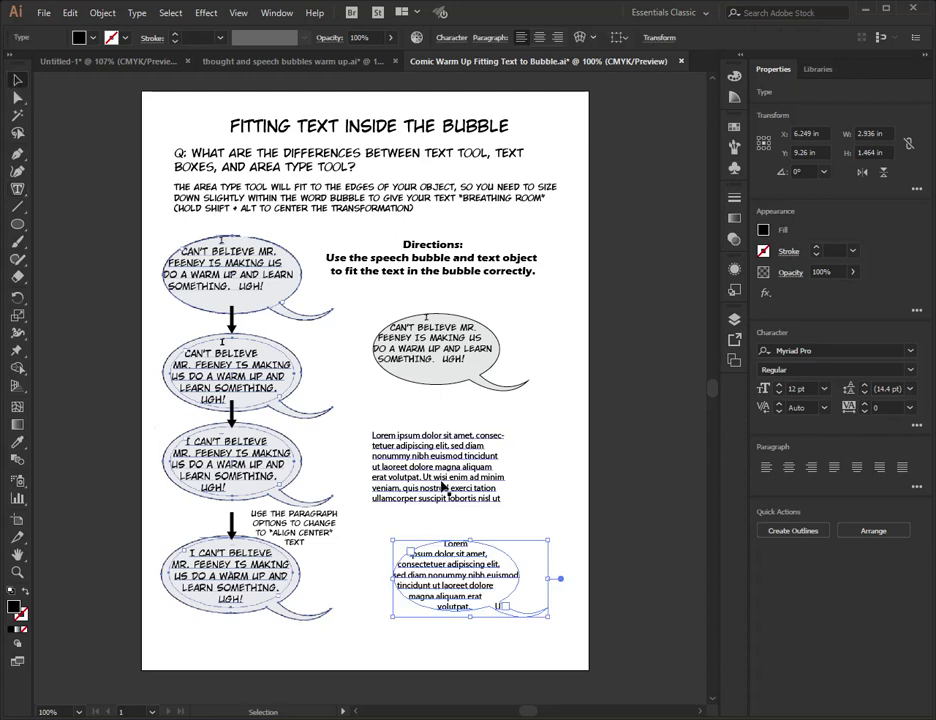
# Reposition the bubble text and Lorem ipsum block, then delete the stray overlapping comic text copy.
pyautogui.click(481, 378)
pyautogui.moveTo(474, 383); pyautogui.dragTo(577, 352)
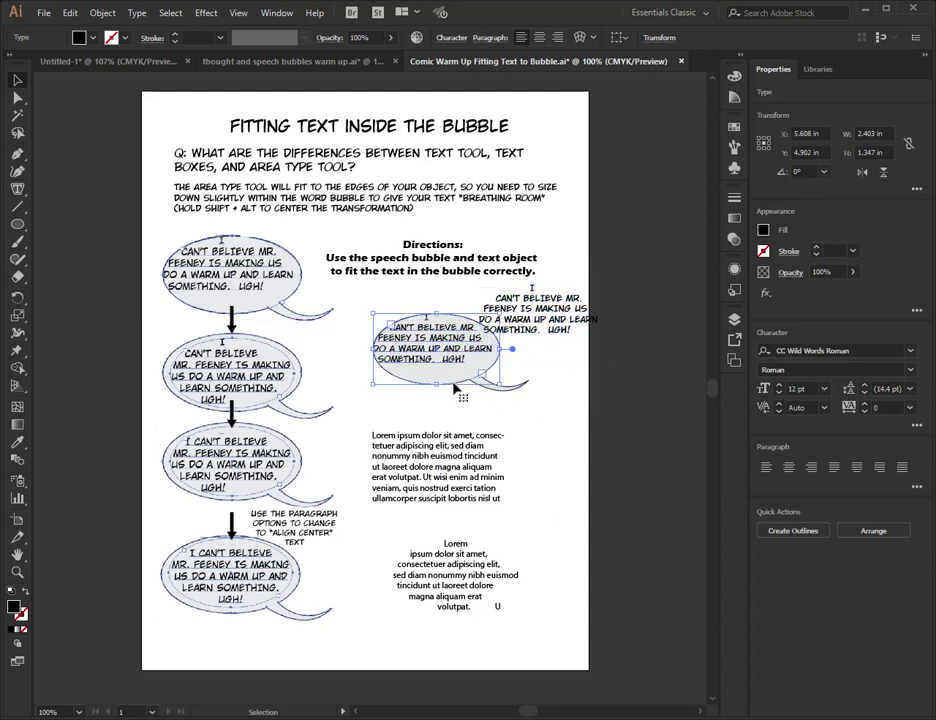
pyautogui.moveTo(455, 388); pyautogui.dragTo(576, 333)
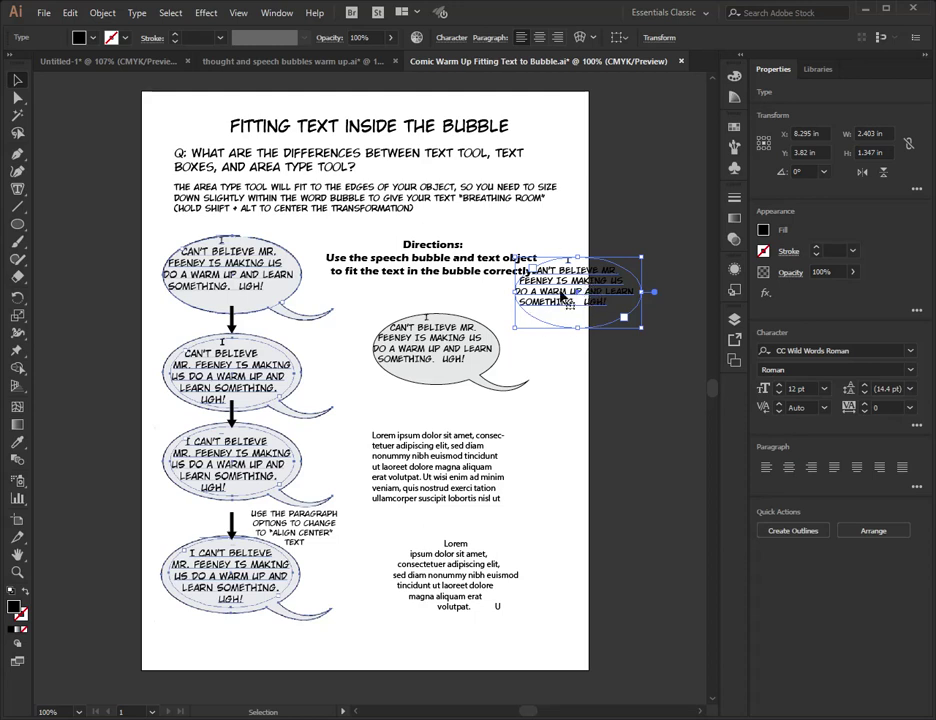
pyautogui.moveTo(590, 285); pyautogui.dragTo(590, 316)
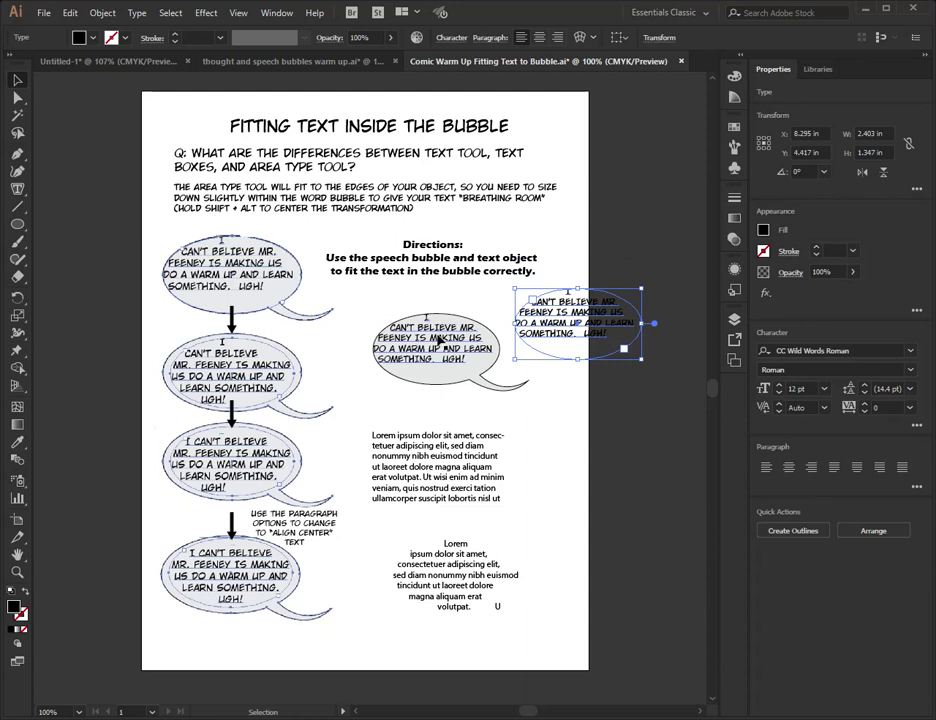
pyautogui.moveTo(411, 457); pyautogui.dragTo(370, 467)
pyautogui.moveTo(566, 317); pyautogui.dragTo(472, 299)
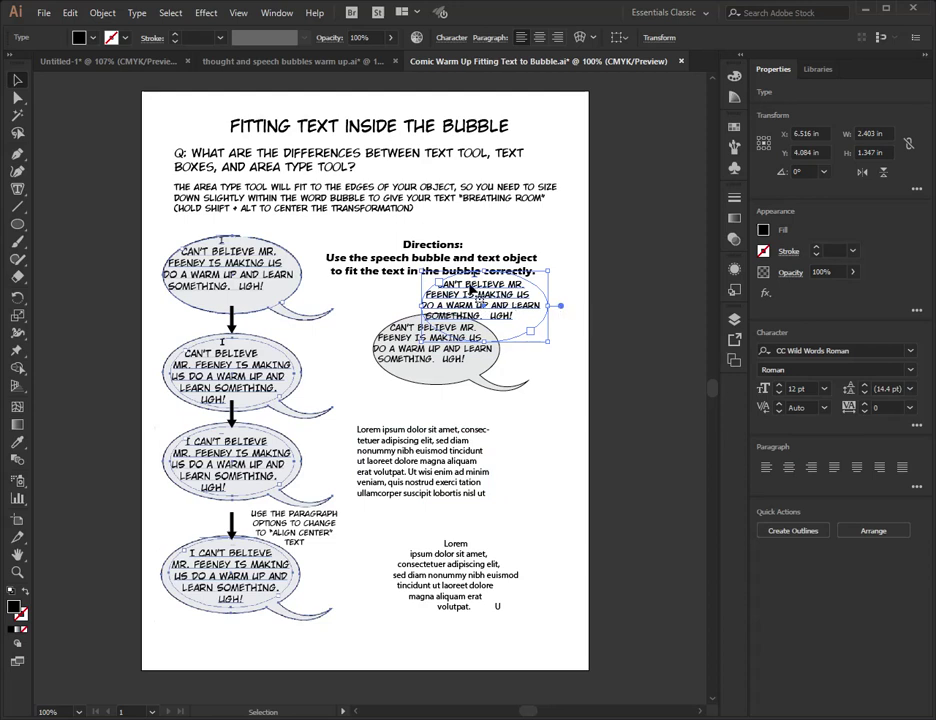
pyautogui.moveTo(467, 290); pyautogui.dragTo(493, 304)
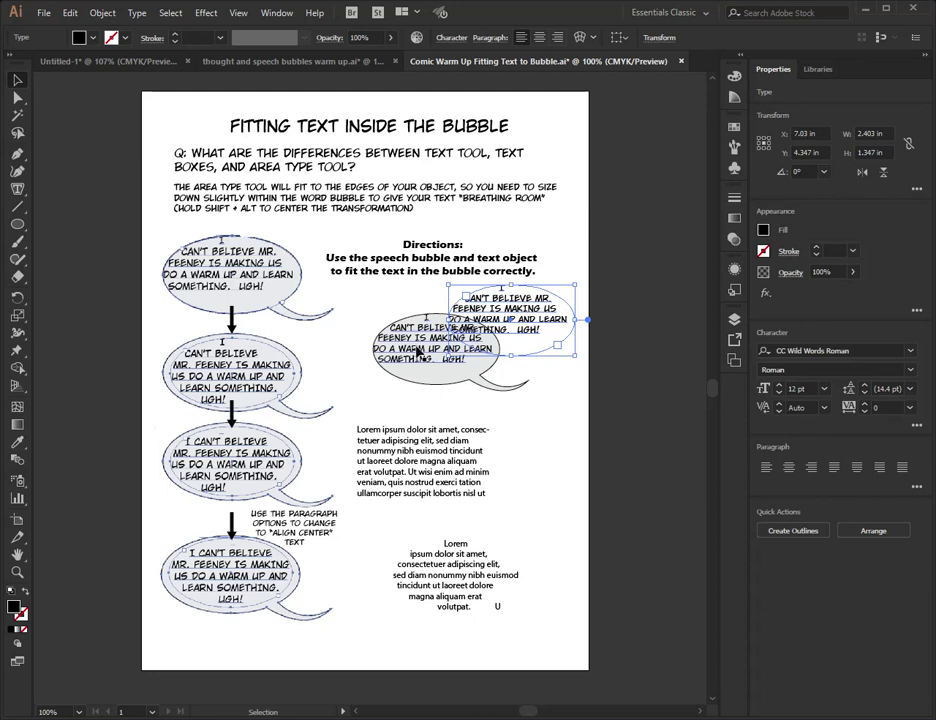
pyautogui.click(17, 224)
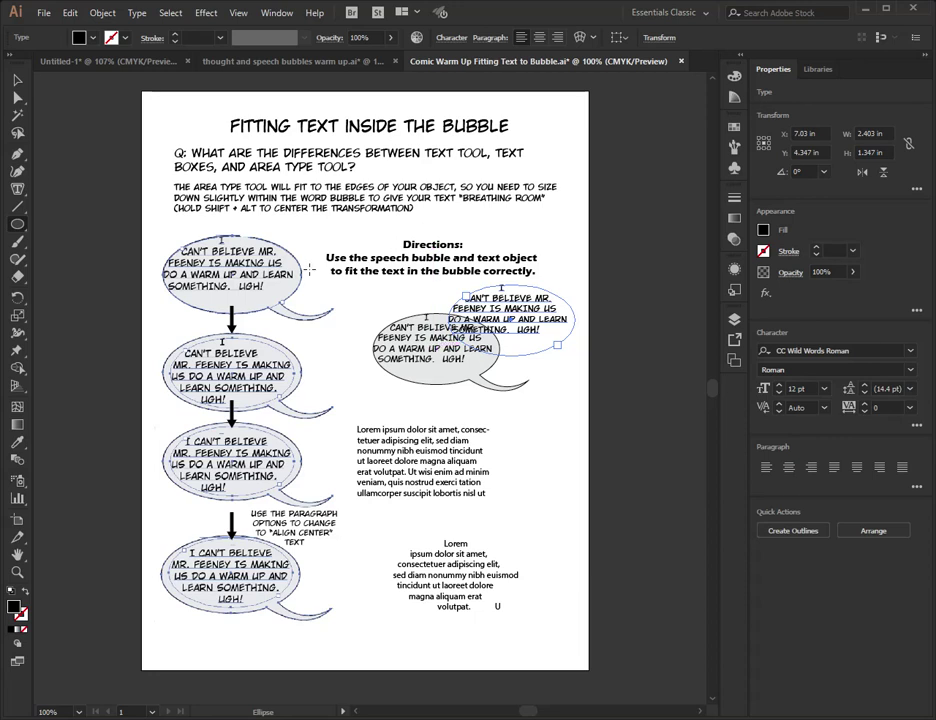
pyautogui.click(17, 80)
pyautogui.press('Delete')
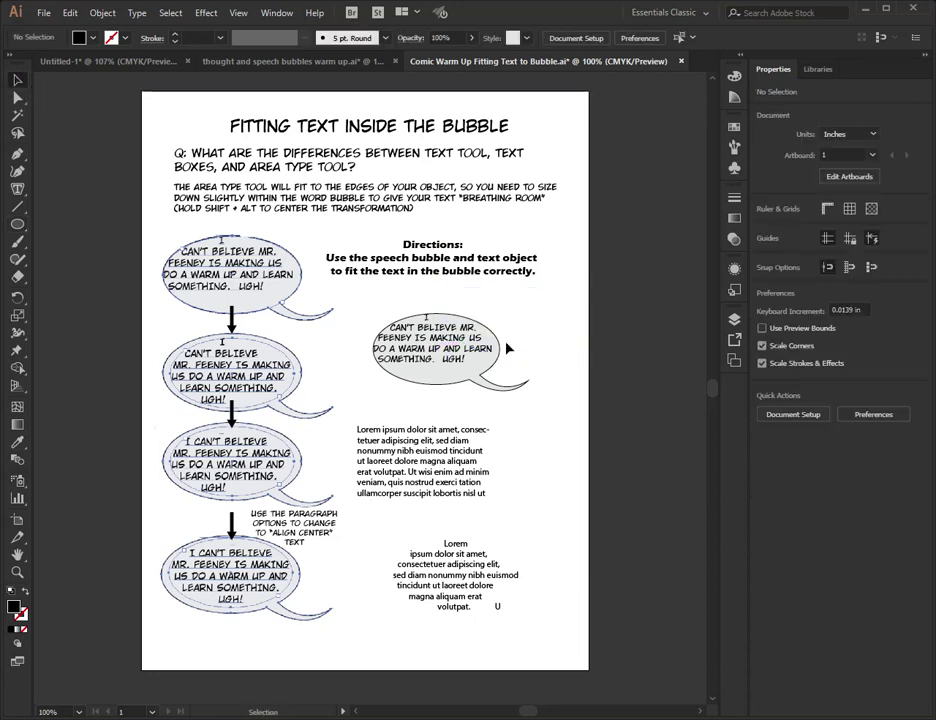
# Move the comic text aside and draw a 2.167 × 1.17 in ellipse inside the grey bubble.
pyautogui.moveTo(435, 347); pyautogui.dragTo(568, 305)
pyautogui.click(447, 356)
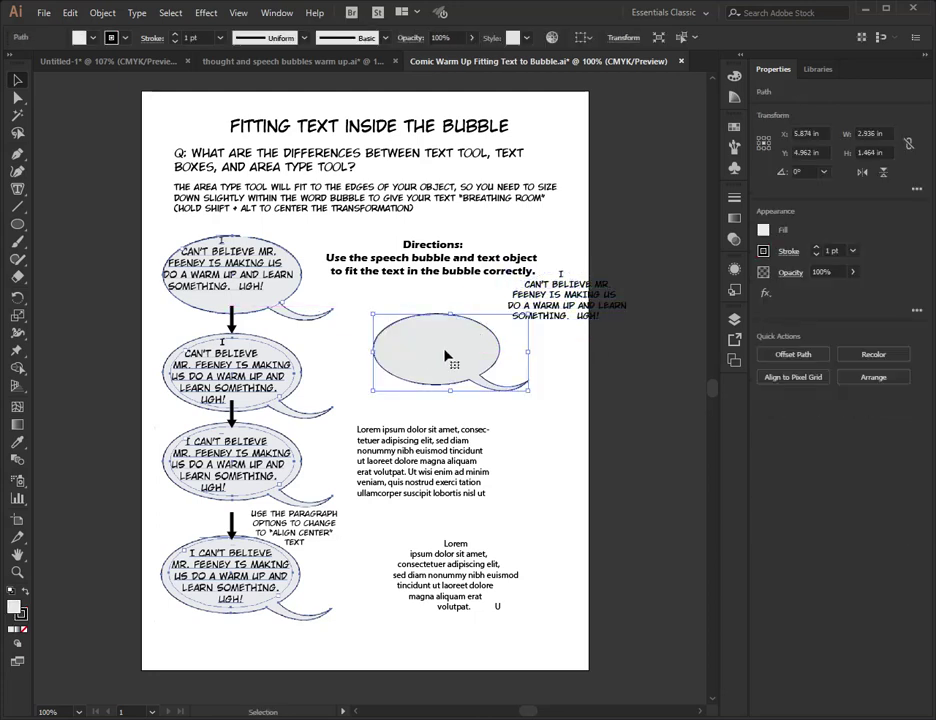
pyautogui.click(17, 224)
pyautogui.moveTo(436, 351); pyautogui.dragTo(376, 319)
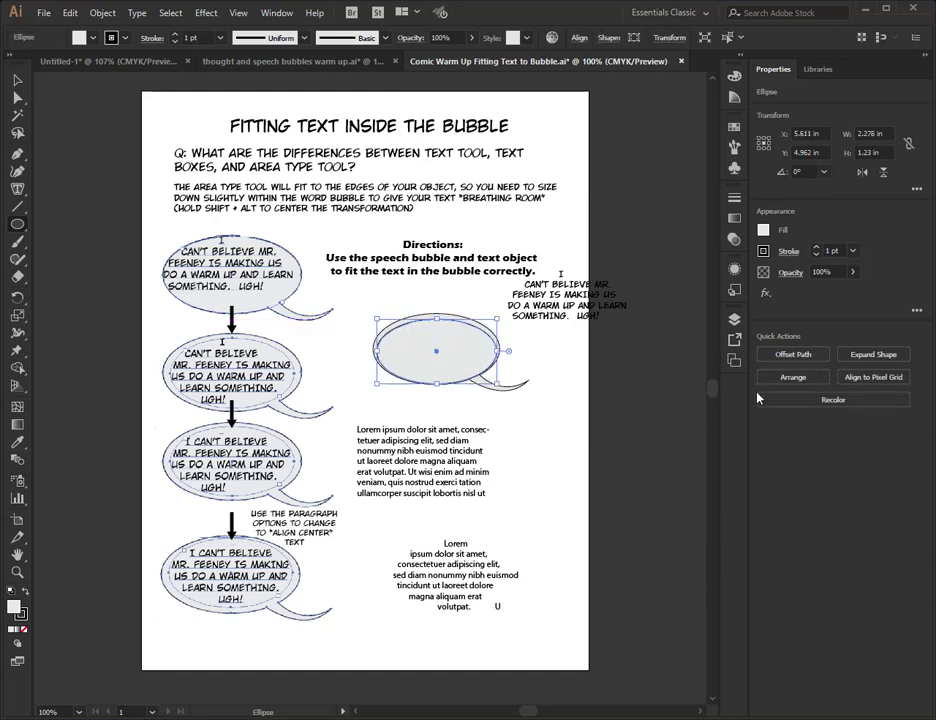
pyautogui.moveTo(500, 322); pyautogui.dragTo(492, 316)
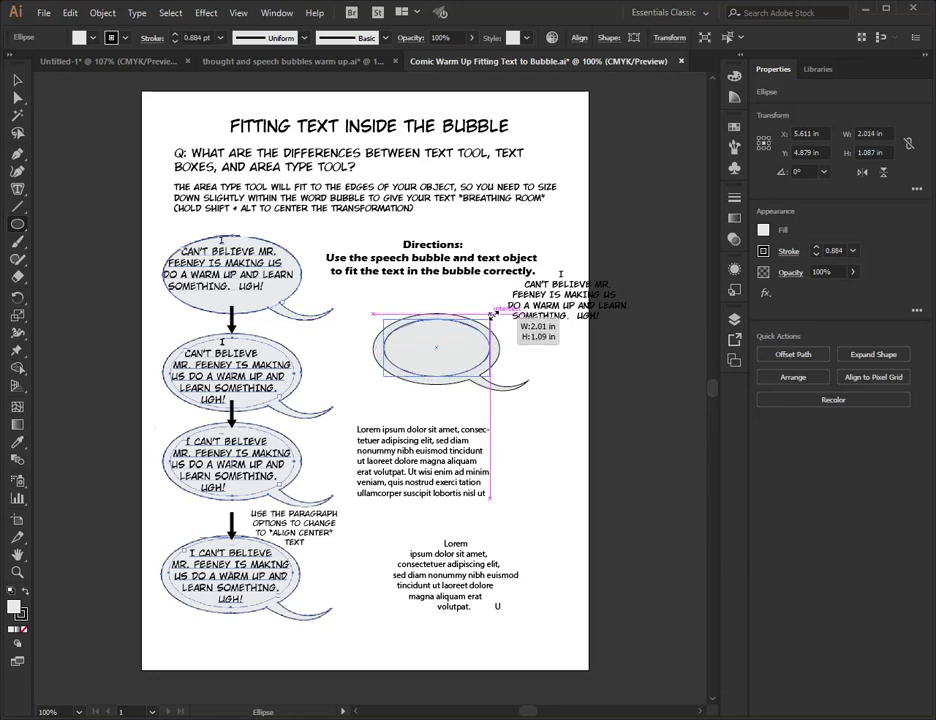
pyautogui.moveTo(492, 316); pyautogui.dragTo(495, 315)
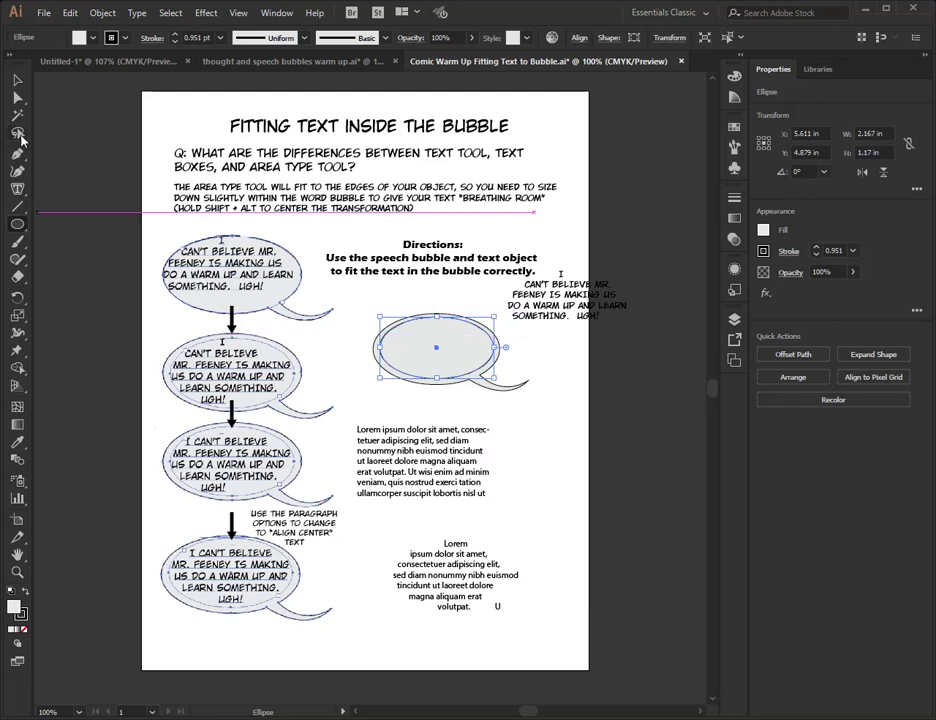
# Select and copy all of the comic text at the upper right.
pyautogui.press('t')
pyautogui.click(602, 272)
pyautogui.hotkey('ctrl', 'a')
pyautogui.hotkey('ctrl', 'c')
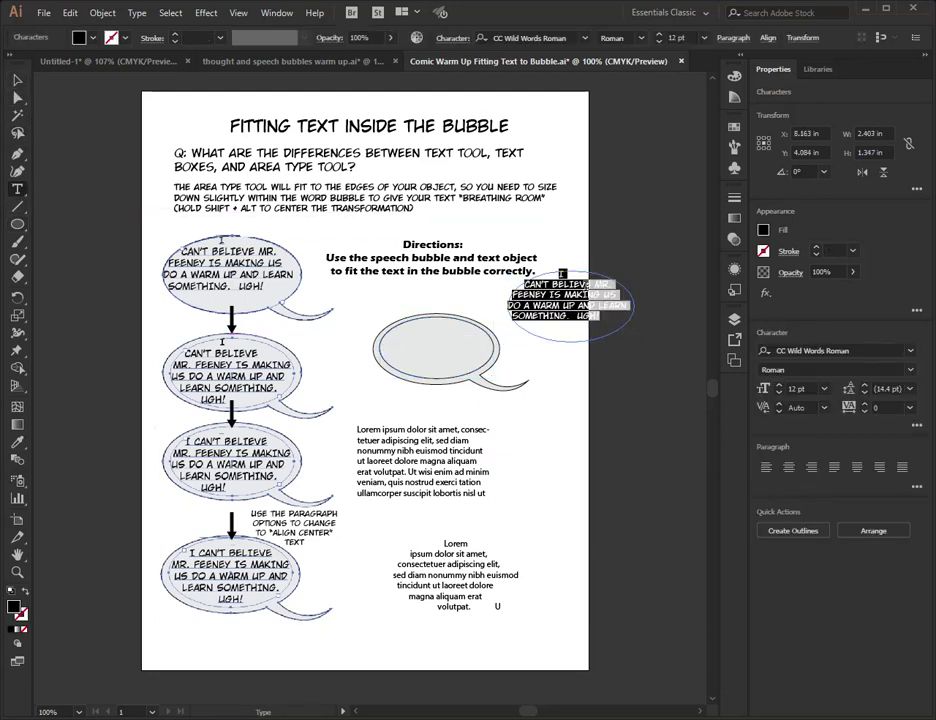
pyautogui.press('Escape')
# Paste the comic text into the inner ellipse as area type, joining the lone I onto 'I CAN'T BELIEVE'.
pyautogui.click(393, 330)
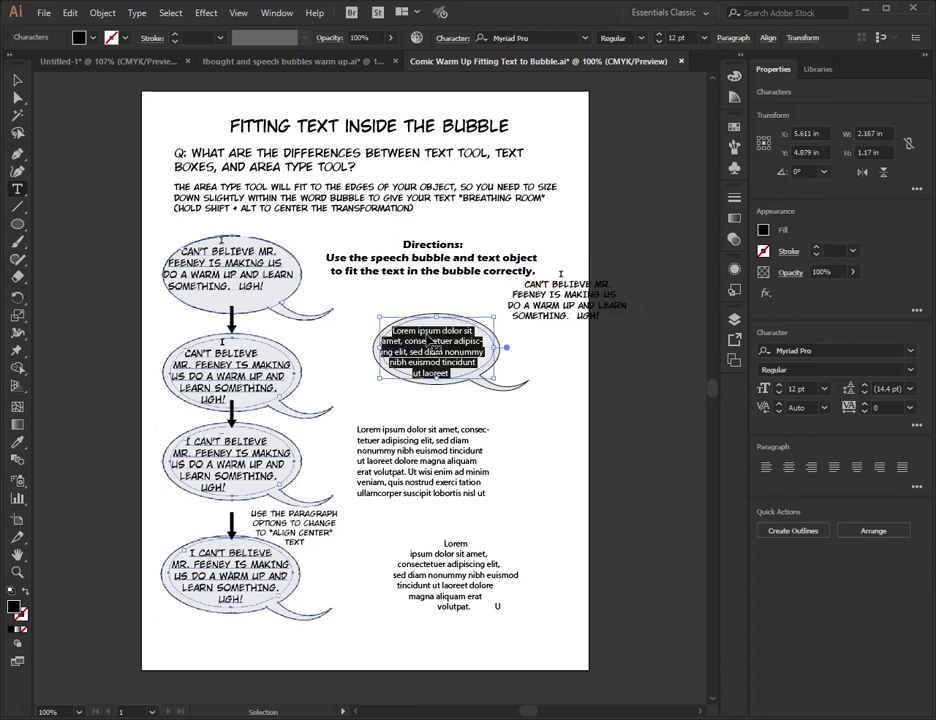
pyautogui.hotkey('ctrl', 'v')
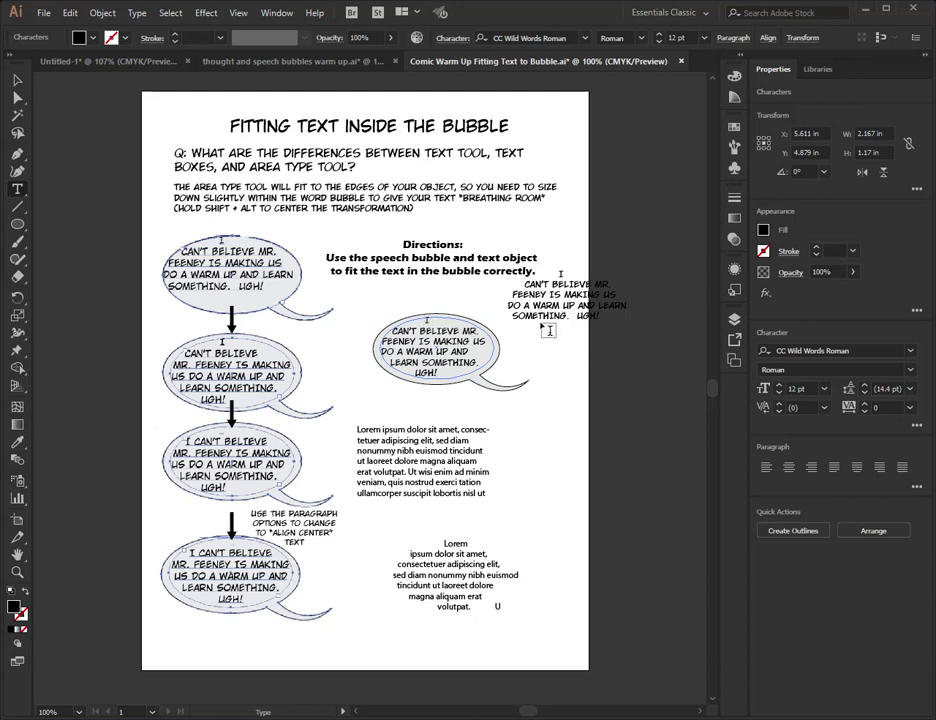
pyautogui.press('BackSpace')
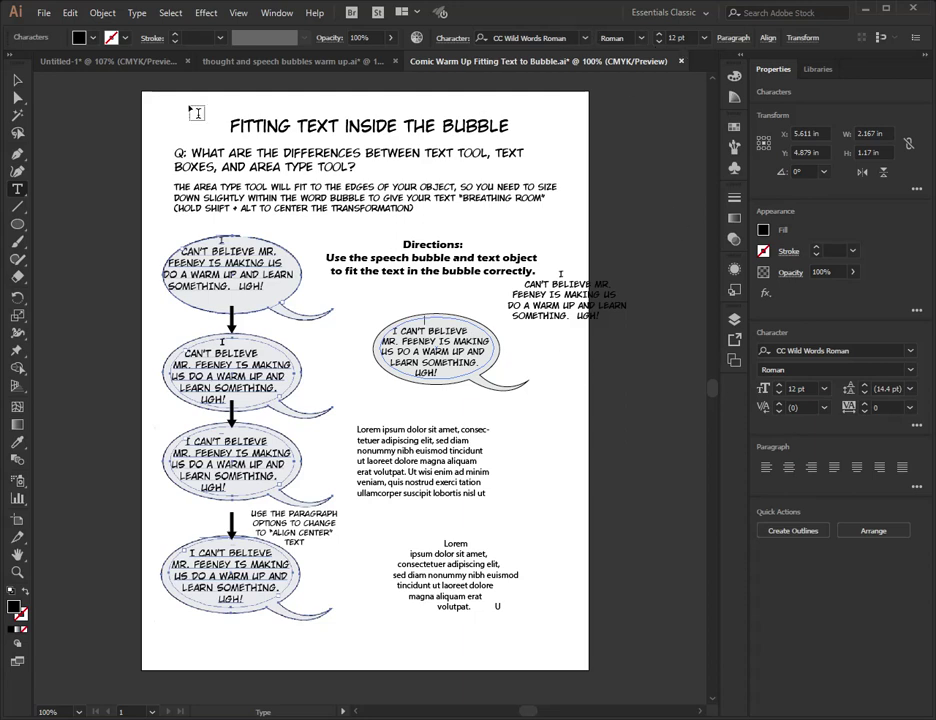
# Set the bubble's comic text object to Align Center.
pyautogui.click(15, 82)
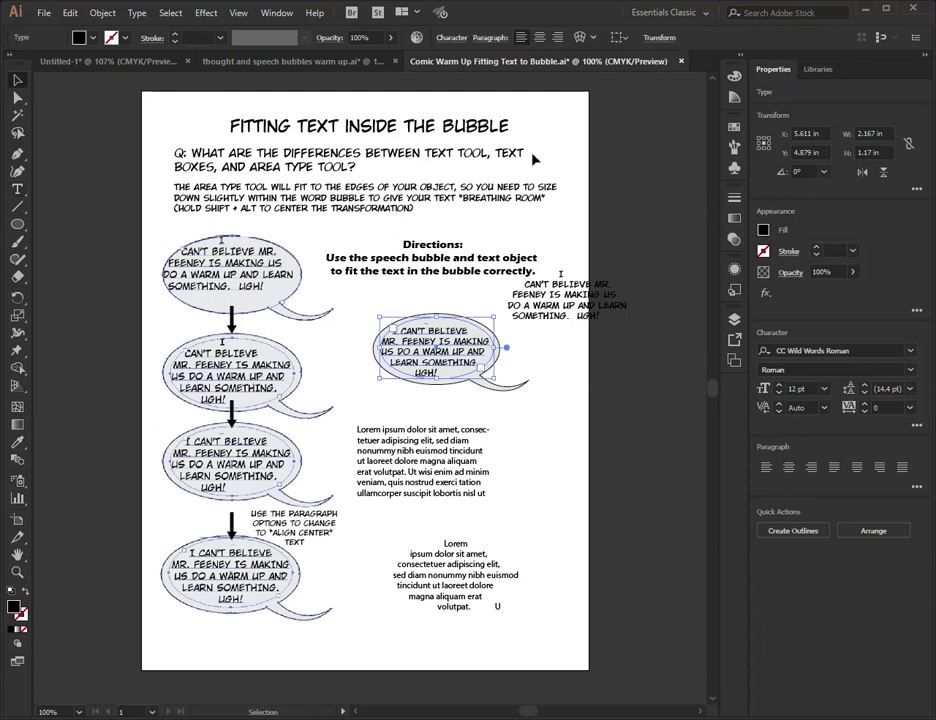
pyautogui.click(541, 40)
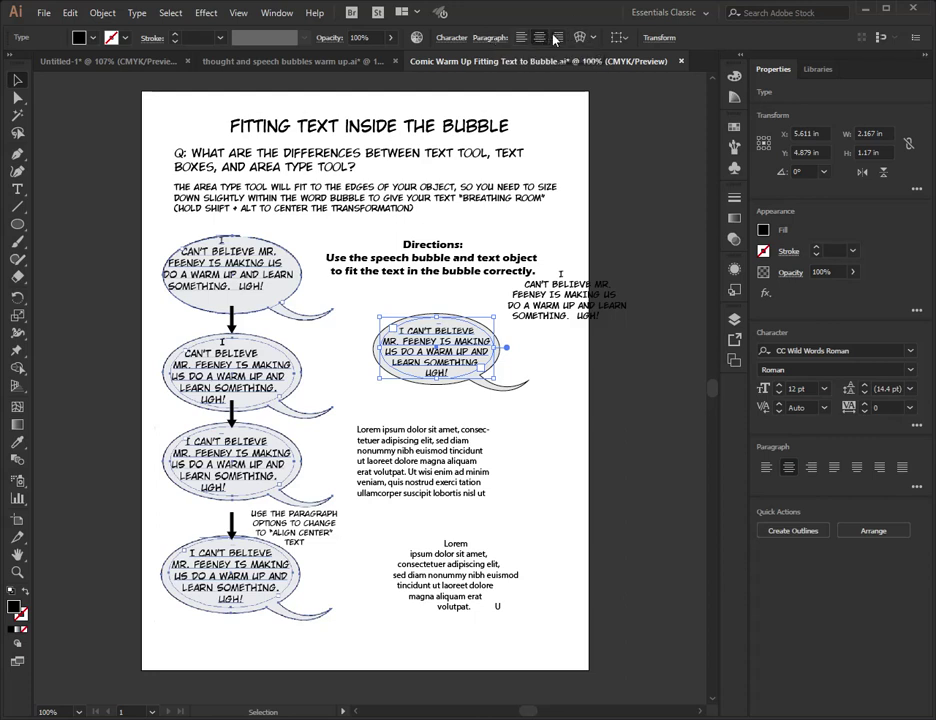
pyautogui.click(593, 386)
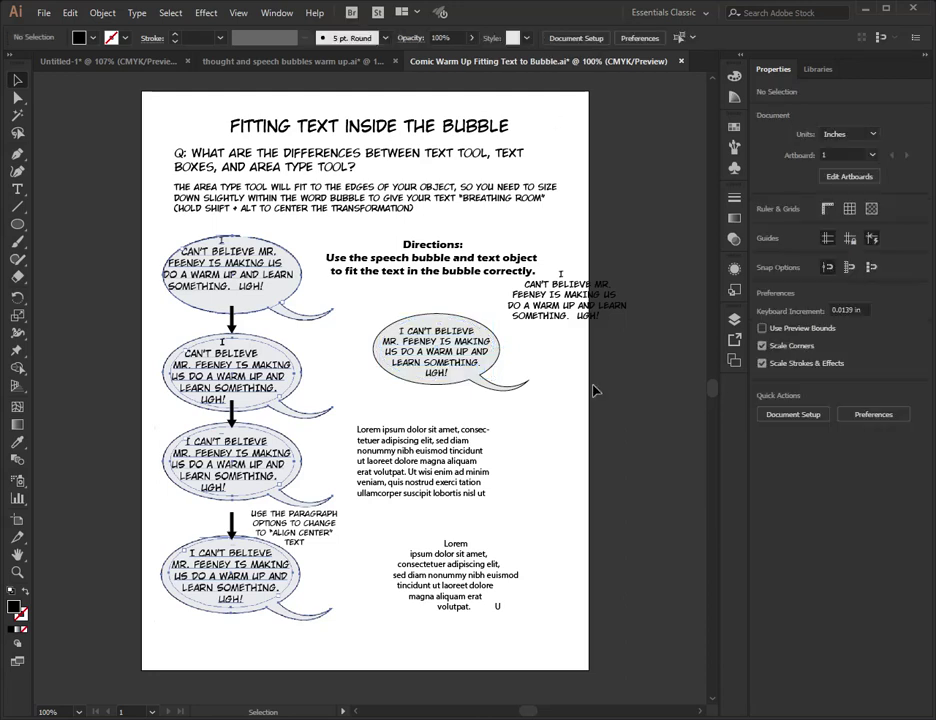
# Shift the Lorem ipsum text block right and down to sit above the lower bubble's text.
pyautogui.click(429, 352)
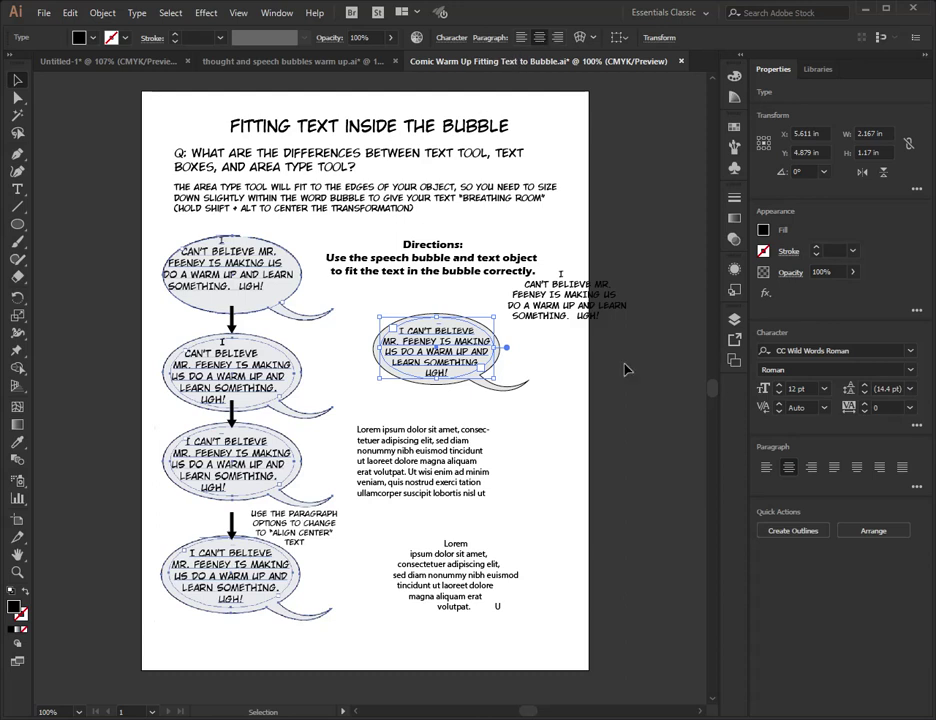
pyautogui.moveTo(430, 470); pyautogui.dragTo(514, 501)
pyautogui.click(449, 419)
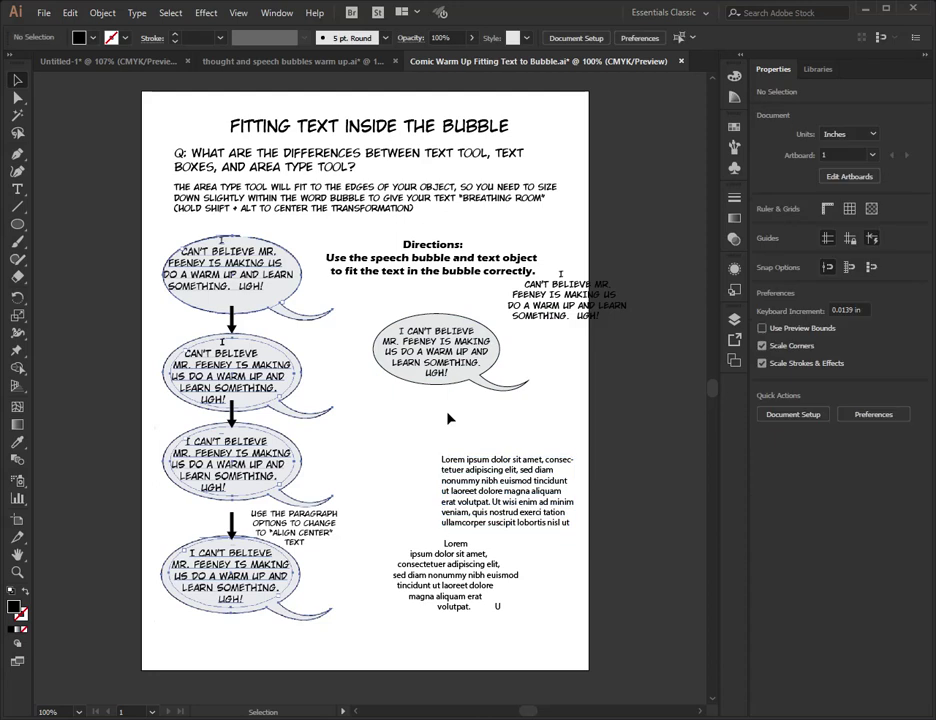